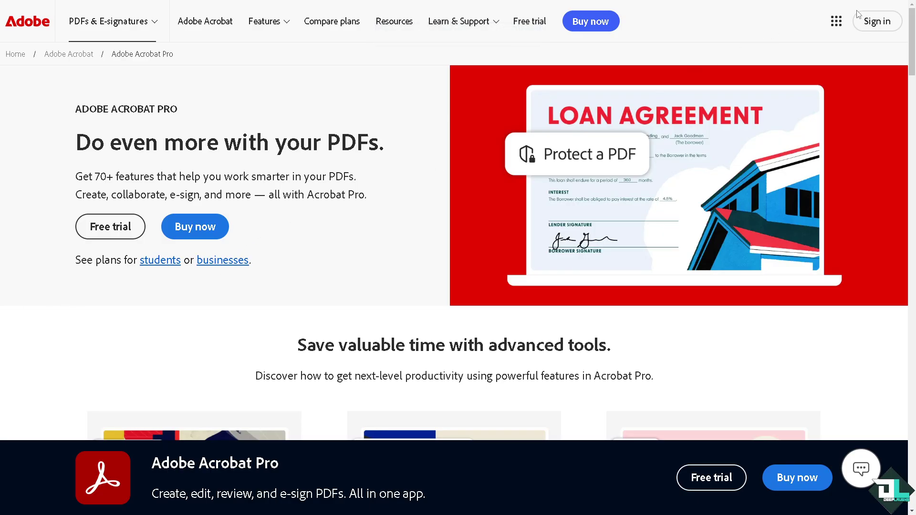
Start the Acrobat Pro free trial from the product page.
{"action": "left_click", "coordinate": [122, 234]}
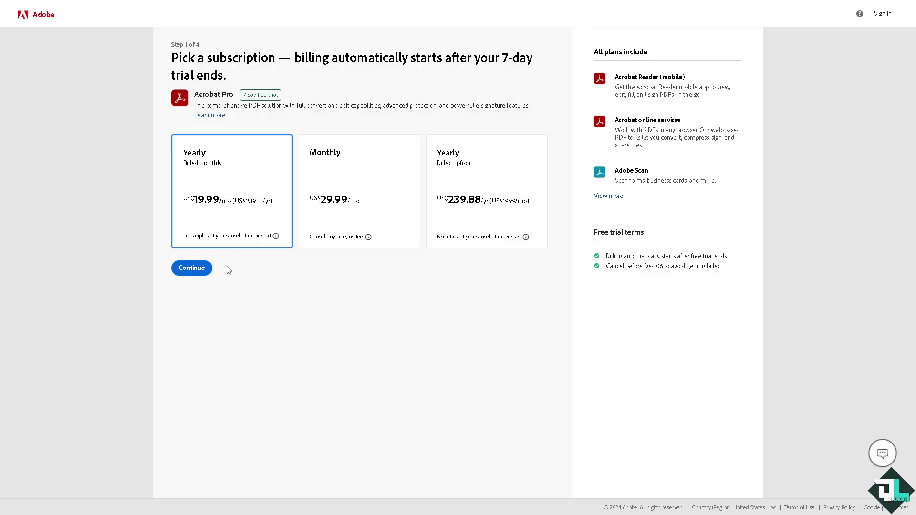
Continue the trial checkout with the Yearly, billed monthly Acrobat Pro plan.
{"action": "left_click", "coordinate": [194, 270]}
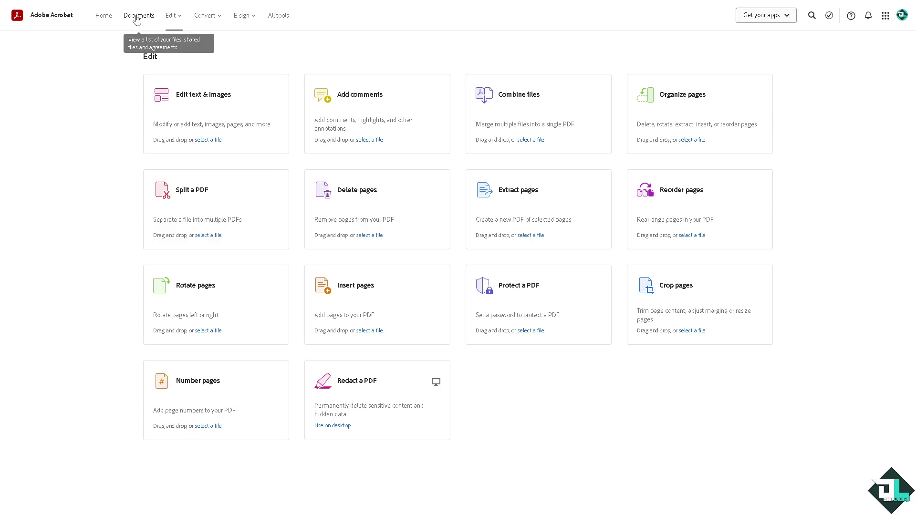
Open the 'how to use pen on adobe acrobat' PDF from Documents.
{"action": "left_click", "coordinate": [104, 17]}
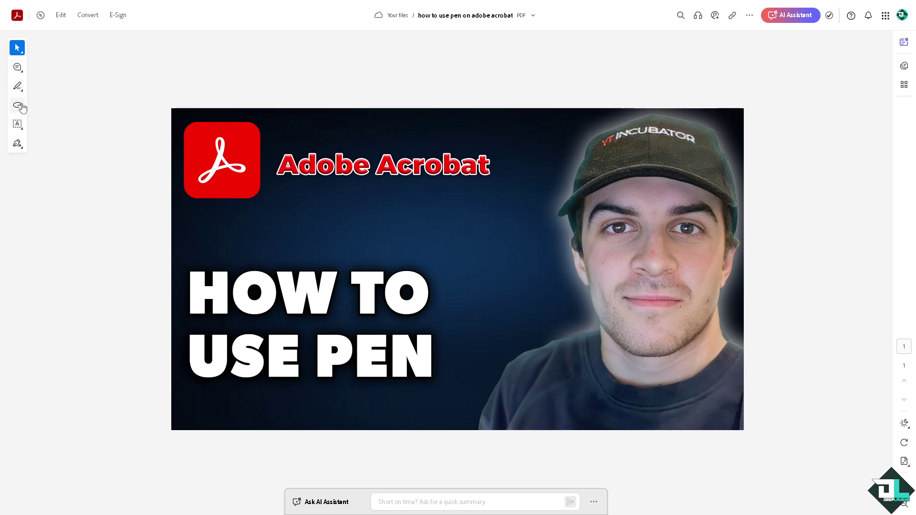
Switch from the signature tools to the Draw freehand tool.
{"action": "left_click", "coordinate": [20, 145]}
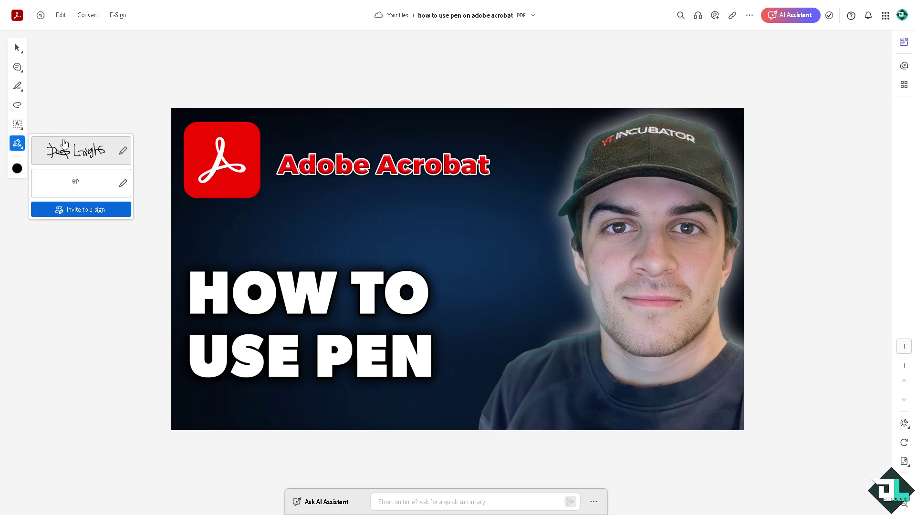
{"action": "left_click", "coordinate": [17, 106]}
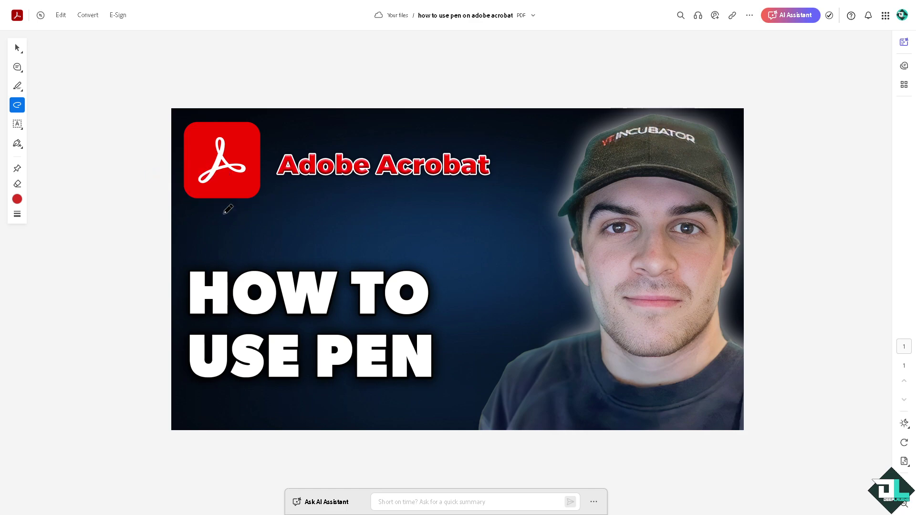
Draw a red test stroke, then set the pen line thickness to 12 pt.
{"action": "left_click_drag", "start_coordinate": [222, 213], "coordinate": [232, 241]}
{"action": "left_click", "coordinate": [17, 214]}
{"action": "key", "text": "Escape"}
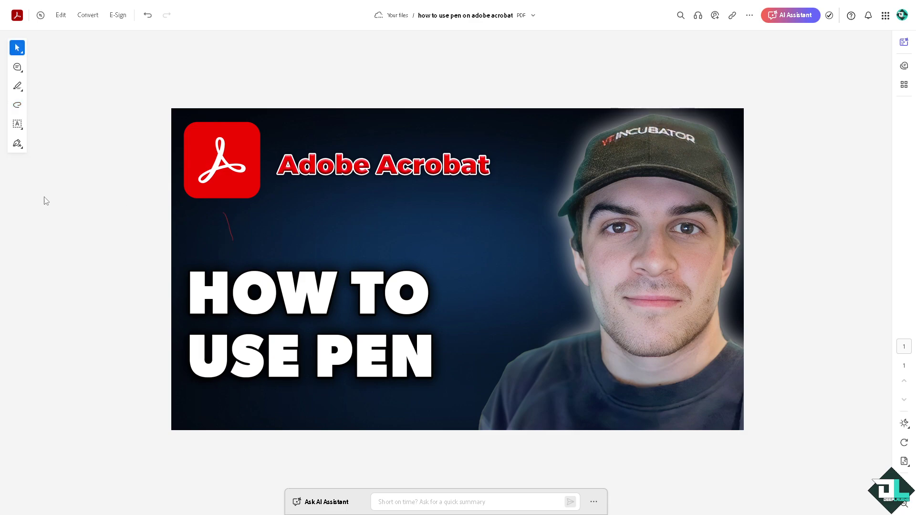
{"action": "left_click", "coordinate": [17, 105]}
{"action": "left_click", "coordinate": [18, 214]}
{"action": "left_click_drag", "start_coordinate": [51, 224], "coordinate": [97, 225]}
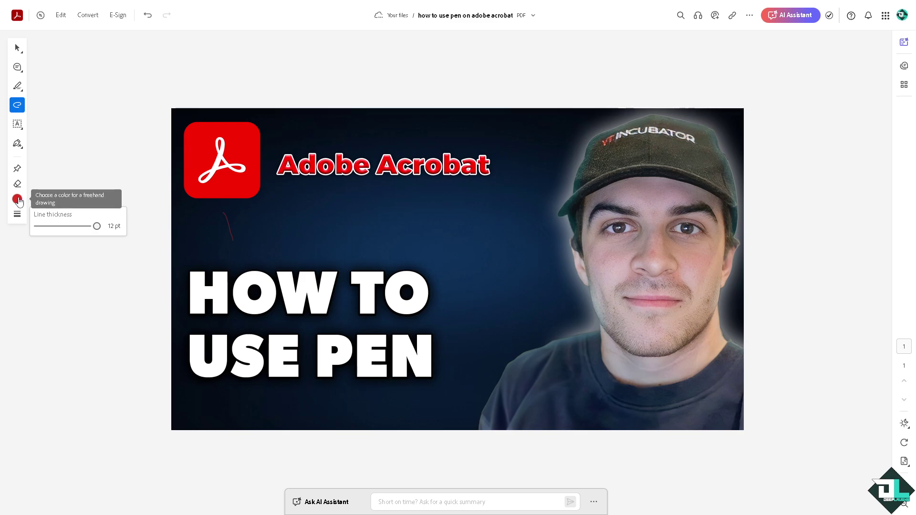
Handwrite PEN in red beside the Adobe Acrobat logo.
{"action": "mouse_move", "coordinate": [268, 206]}
{"action": "left_mouse_down"}
{"action": "mouse_move", "coordinate": [293, 247]}
{"action": "mouse_move", "coordinate": [314, 204]}
{"action": "mouse_move", "coordinate": [288, 221]}
{"action": "mouse_move", "coordinate": [338, 223]}
{"action": "mouse_move", "coordinate": [337, 239]}
{"action": "mouse_move", "coordinate": [371, 207]}
{"action": "mouse_move", "coordinate": [363, 224]}
{"action": "mouse_move", "coordinate": [377, 240]}
{"action": "left_mouse_up"}
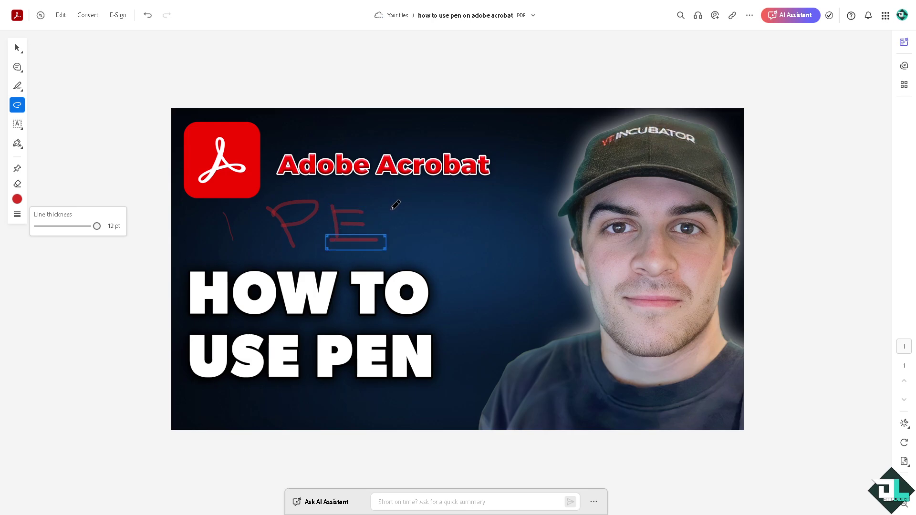
{"action": "mouse_move", "coordinate": [393, 206]}
{"action": "left_mouse_down"}
{"action": "mouse_move", "coordinate": [396, 237]}
{"action": "mouse_move", "coordinate": [458, 246]}
{"action": "mouse_move", "coordinate": [449, 200]}
{"action": "left_mouse_up"}
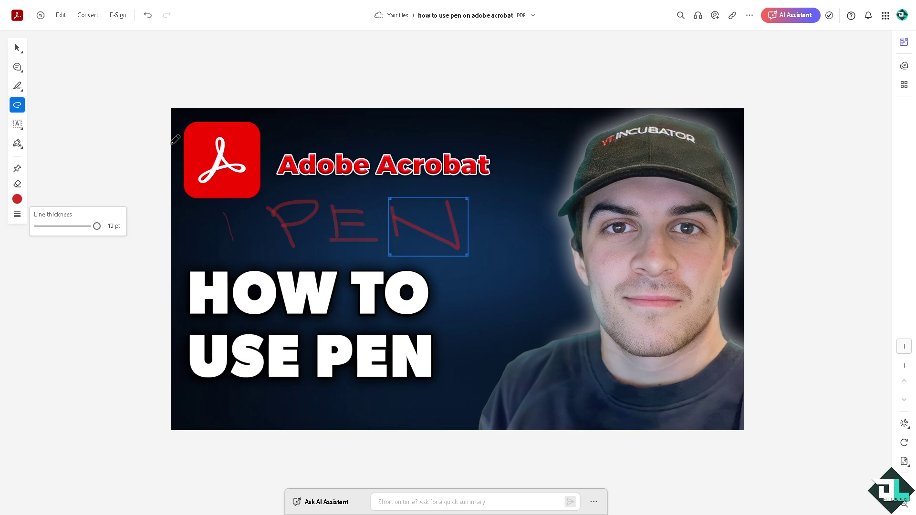
{"action": "left_click", "coordinate": [17, 48]}
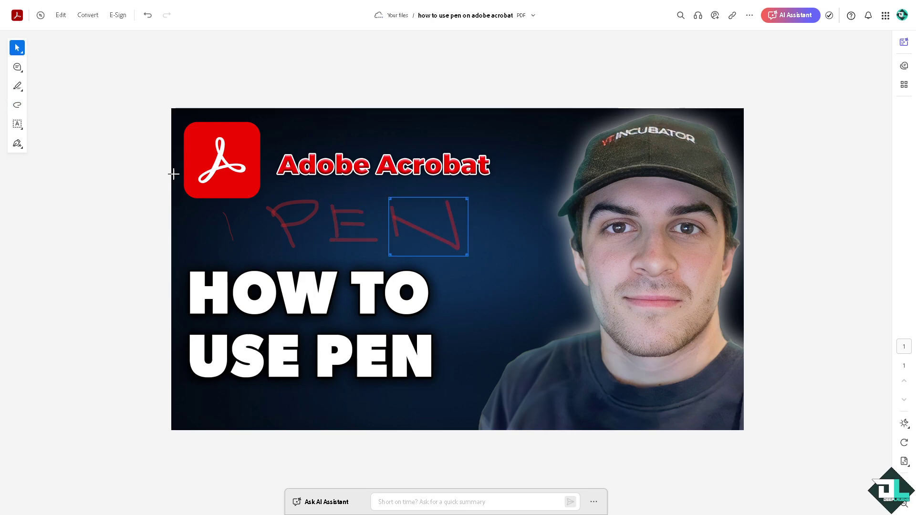
{"action": "left_click", "coordinate": [17, 105]}
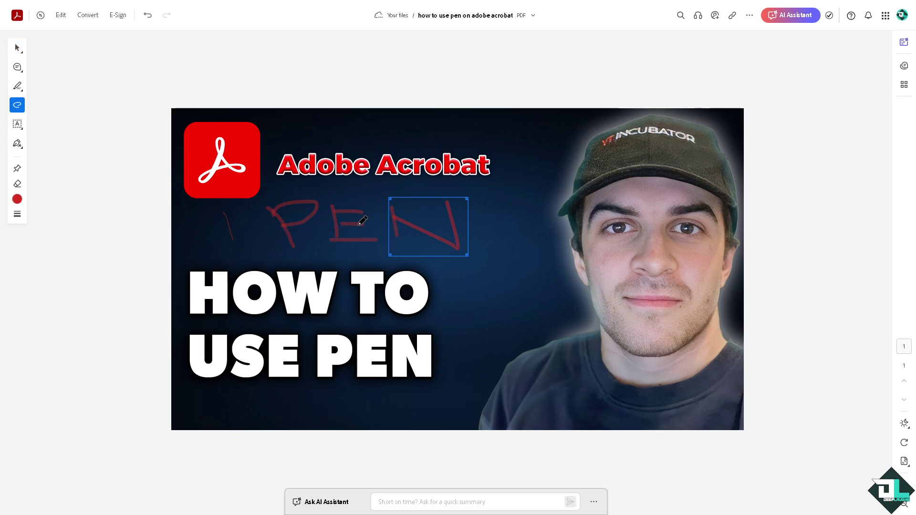
Switch the pen to light gray and write PEN beneath the USE PEN title.
{"action": "left_click", "coordinate": [17, 199]}
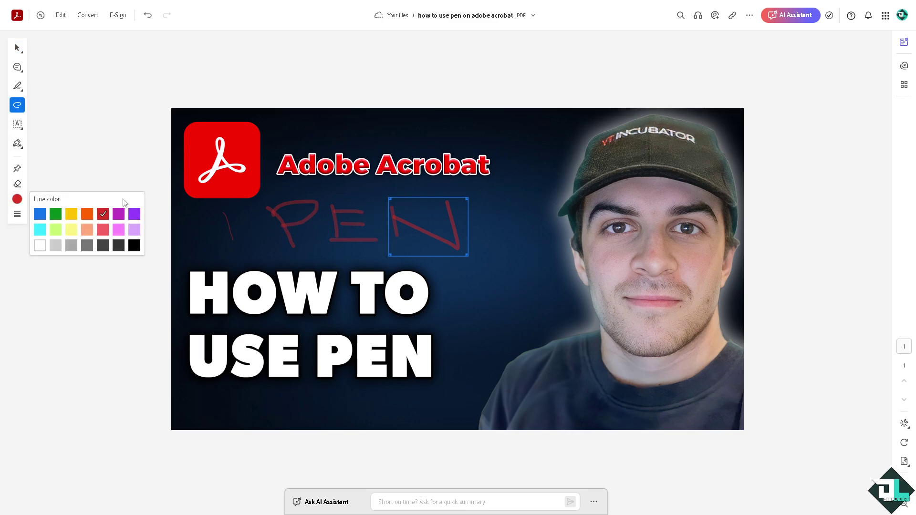
{"action": "left_click", "coordinate": [40, 246]}
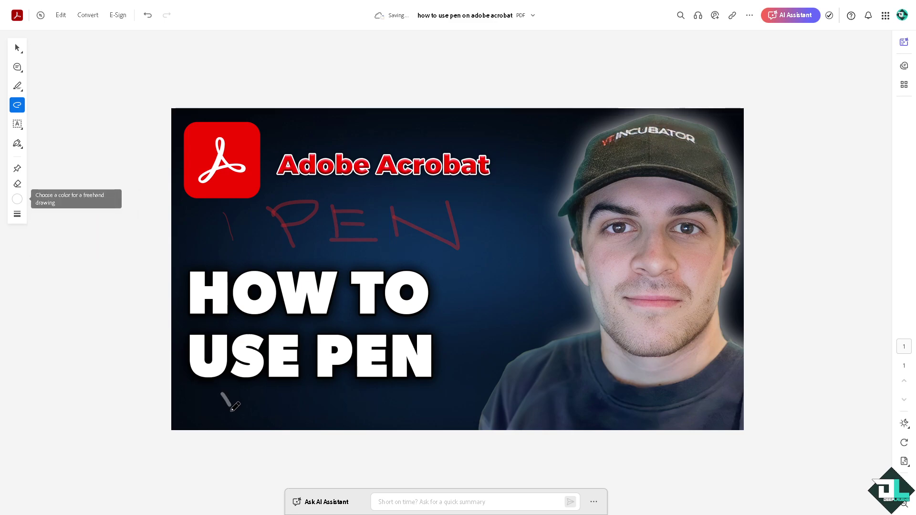
{"action": "mouse_move", "coordinate": [221, 395]}
{"action": "left_mouse_down"}
{"action": "mouse_move", "coordinate": [234, 420]}
{"action": "mouse_move", "coordinate": [249, 391]}
{"action": "mouse_move", "coordinate": [229, 404]}
{"action": "mouse_move", "coordinate": [276, 416]}
{"action": "mouse_move", "coordinate": [299, 395]}
{"action": "mouse_move", "coordinate": [316, 414]}
{"action": "mouse_move", "coordinate": [388, 412]}
{"action": "mouse_move", "coordinate": [384, 393]}
{"action": "left_mouse_up"}
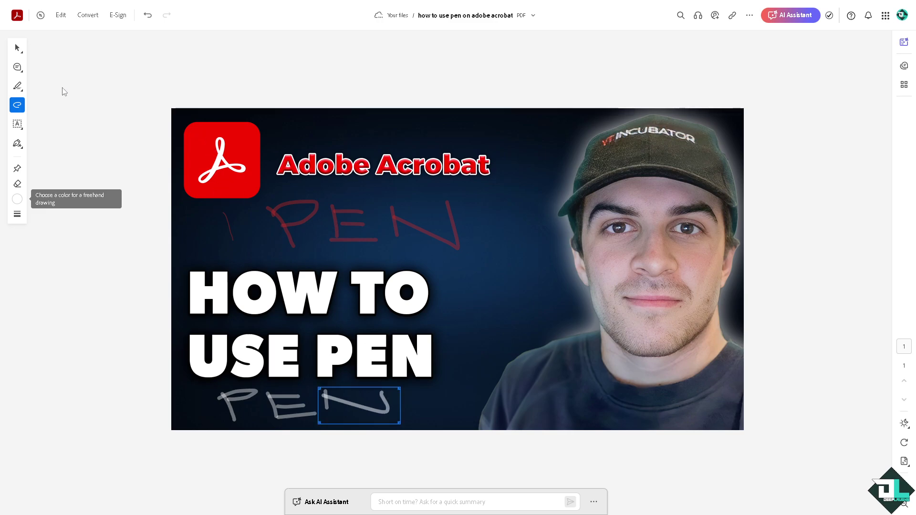
{"action": "key", "text": "Escape"}
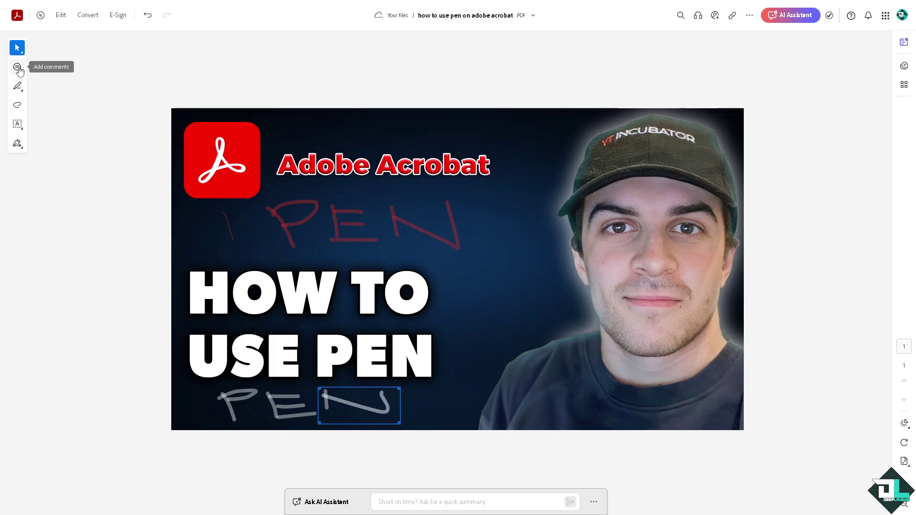
Set the comment note colour to cyan.
{"action": "left_click", "coordinate": [17, 67]}
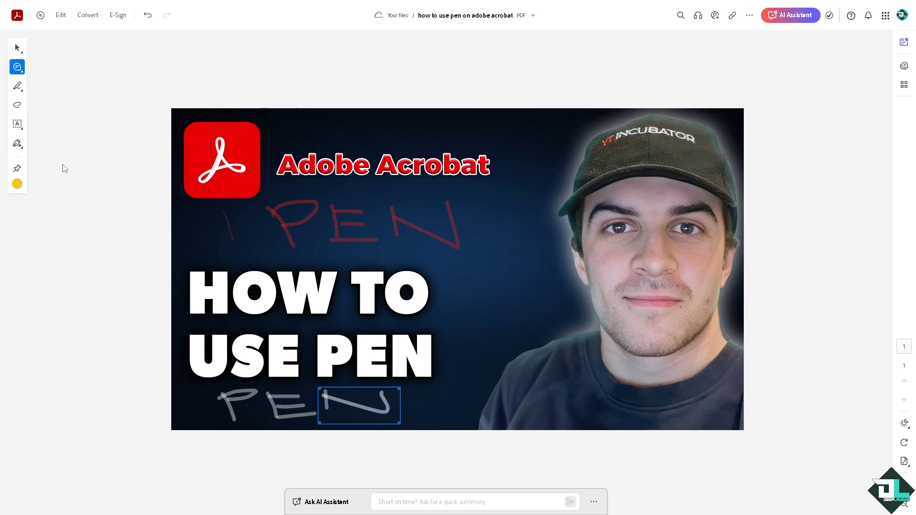
{"action": "left_click", "coordinate": [18, 185]}
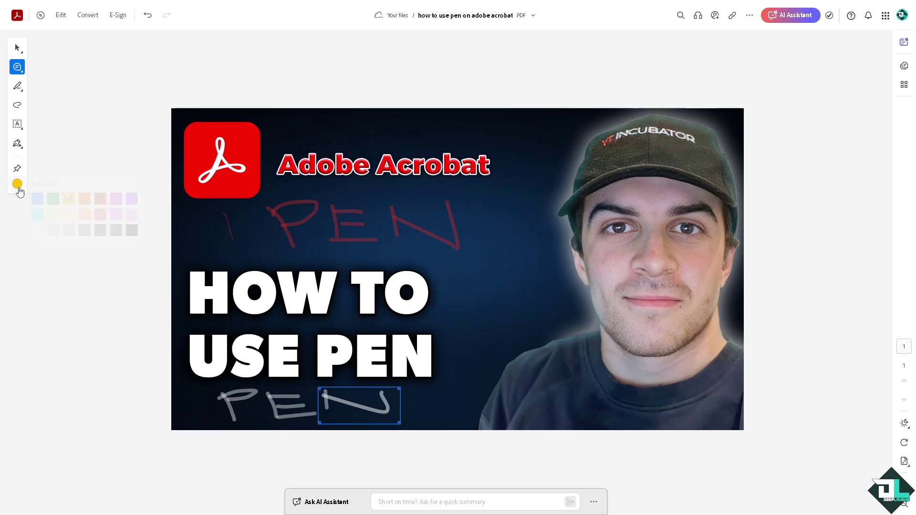
{"action": "left_click", "coordinate": [39, 216]}
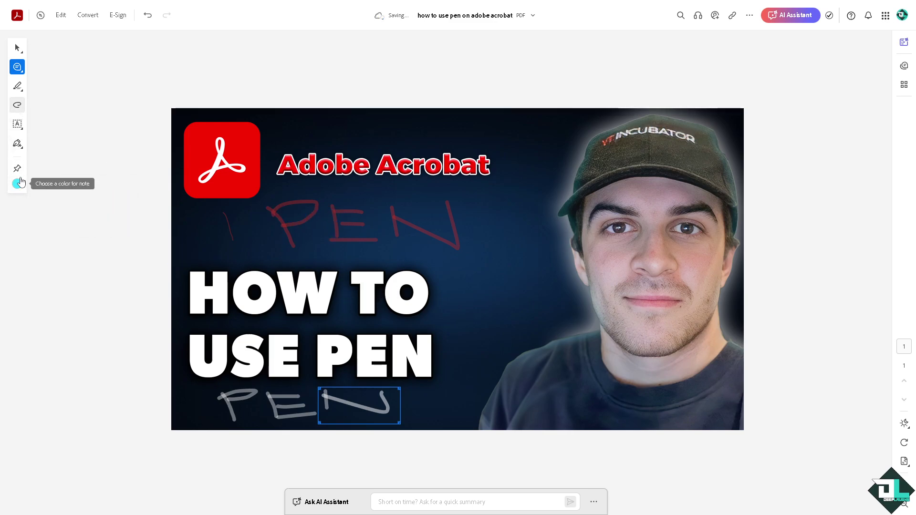
Draw a cyan freehand arrow ending at TO in HOW TO.
{"action": "left_click", "coordinate": [18, 105]}
{"action": "left_click", "coordinate": [17, 200]}
{"action": "left_click", "coordinate": [41, 234]}
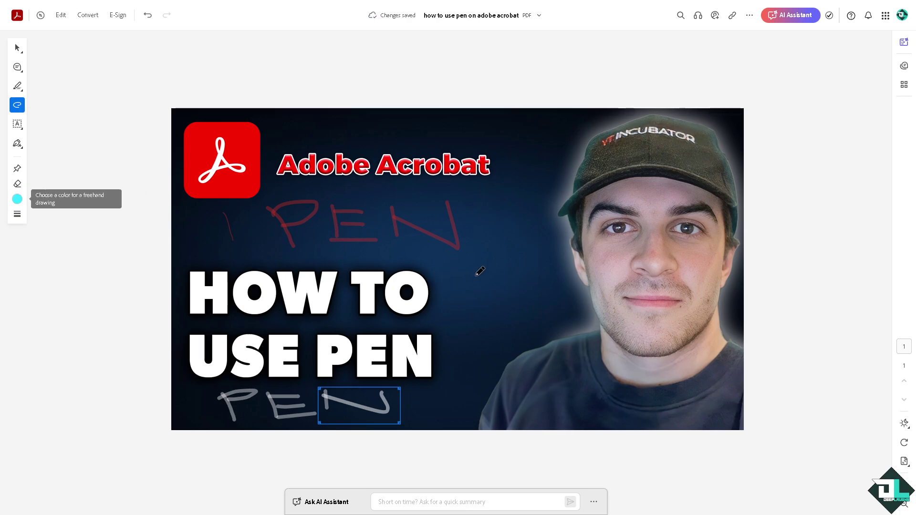
{"action": "left_click_drag", "start_coordinate": [429, 291], "coordinate": [548, 233]}
{"action": "mouse_move", "coordinate": [429, 291]}
{"action": "left_mouse_down"}
{"action": "mouse_move", "coordinate": [451, 268]}
{"action": "mouse_move", "coordinate": [446, 289]}
{"action": "mouse_move", "coordinate": [460, 291]}
{"action": "left_mouse_up"}
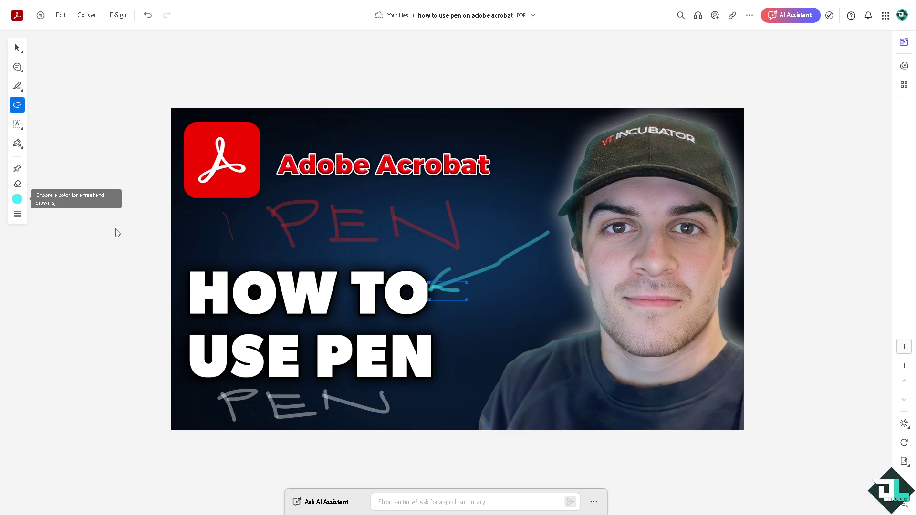
{"action": "key", "text": "Escape"}
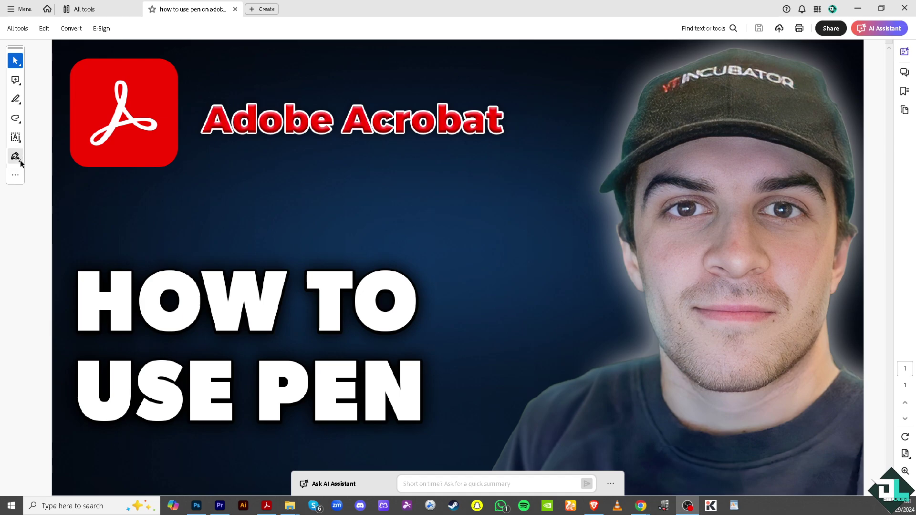
Choose plain freehand Draw from the shape menu and adjust its line thickness.
{"action": "left_click", "coordinate": [21, 161]}
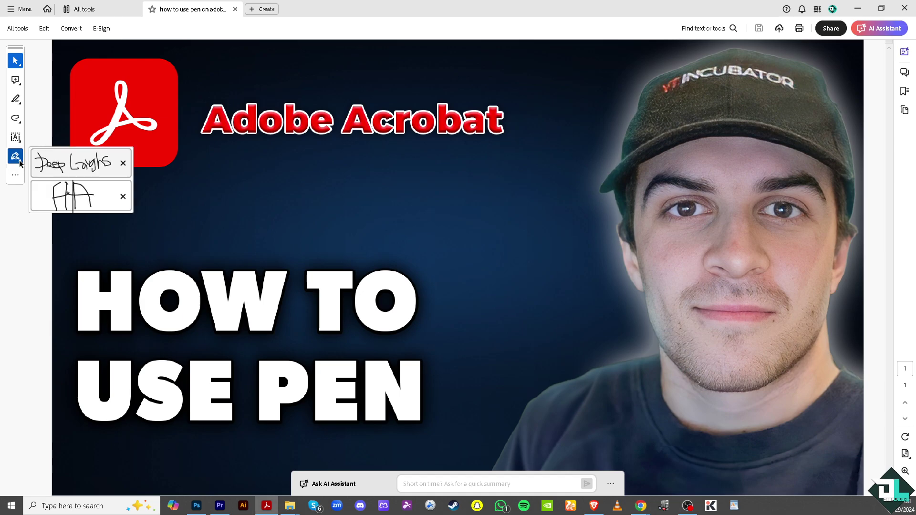
{"action": "left_click", "coordinate": [20, 125]}
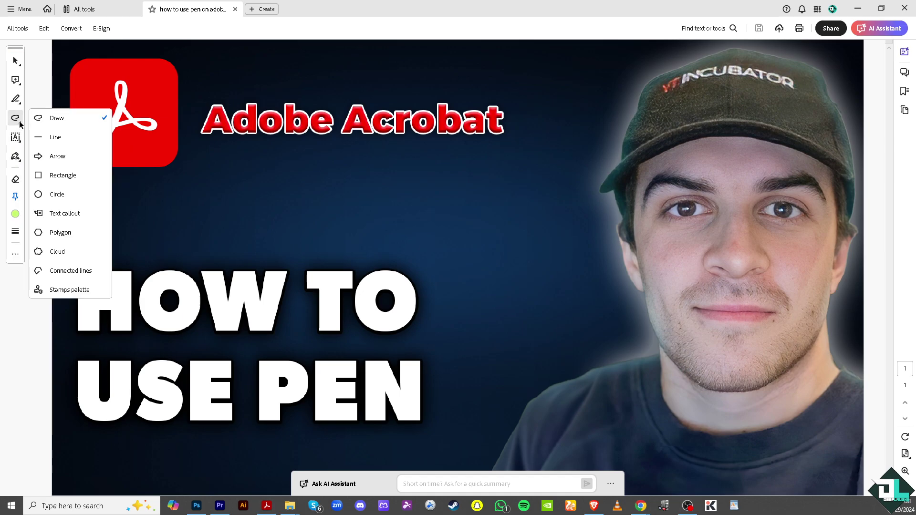
{"action": "left_click", "coordinate": [66, 119]}
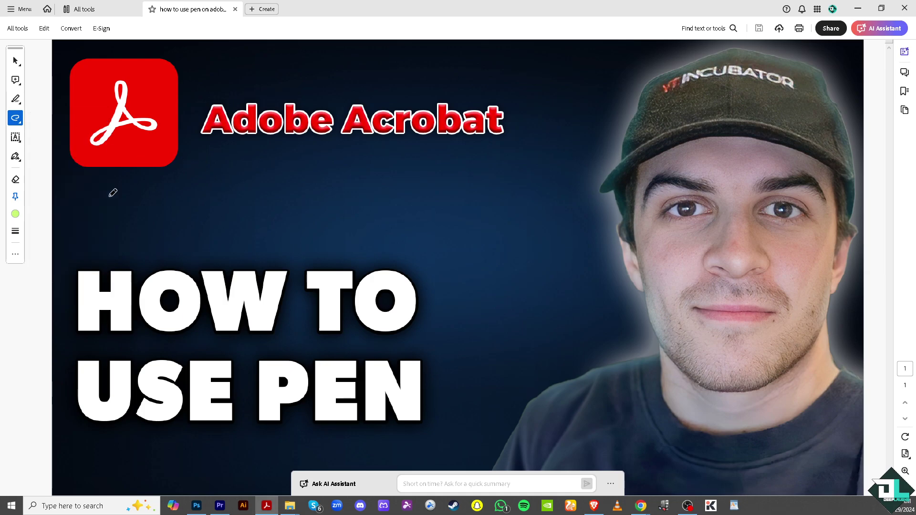
{"action": "left_click", "coordinate": [16, 232]}
Handwrite 'Deep Laughs' in green beneath the Adobe Acrobat title.
{"action": "mouse_move", "coordinate": [205, 161]}
{"action": "left_mouse_down"}
{"action": "mouse_move", "coordinate": [217, 230]}
{"action": "mouse_move", "coordinate": [225, 162]}
{"action": "mouse_move", "coordinate": [241, 200]}
{"action": "mouse_move", "coordinate": [214, 230]}
{"action": "left_mouse_up"}
{"action": "mouse_move", "coordinate": [244, 193]}
{"action": "left_mouse_down"}
{"action": "mouse_move", "coordinate": [315, 185]}
{"action": "mouse_move", "coordinate": [322, 203]}
{"action": "left_mouse_up"}
{"action": "mouse_move", "coordinate": [325, 181]}
{"action": "left_mouse_down"}
{"action": "mouse_move", "coordinate": [334, 215]}
{"action": "mouse_move", "coordinate": [363, 190]}
{"action": "mouse_move", "coordinate": [402, 217]}
{"action": "mouse_move", "coordinate": [422, 219]}
{"action": "left_mouse_up"}
{"action": "mouse_move", "coordinate": [439, 185]}
{"action": "left_mouse_down"}
{"action": "mouse_move", "coordinate": [470, 201]}
{"action": "mouse_move", "coordinate": [481, 187]}
{"action": "mouse_move", "coordinate": [505, 195]}
{"action": "mouse_move", "coordinate": [522, 181]}
{"action": "mouse_move", "coordinate": [511, 222]}
{"action": "left_mouse_up"}
{"action": "mouse_move", "coordinate": [525, 162]}
{"action": "left_mouse_down"}
{"action": "mouse_move", "coordinate": [553, 192]}
{"action": "mouse_move", "coordinate": [579, 180]}
{"action": "mouse_move", "coordinate": [555, 195]}
{"action": "left_mouse_up"}
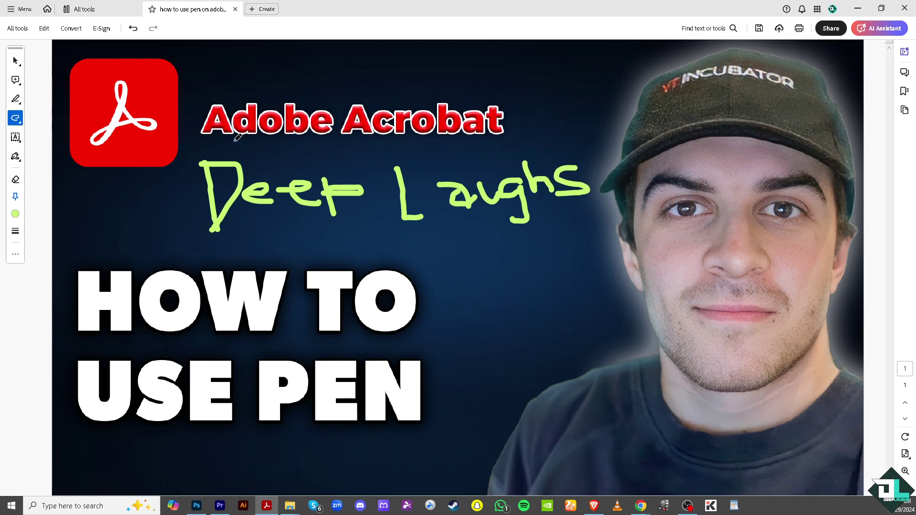
Check the highlight and underline options, then reselect freehand Draw to underline HOW TO.
{"action": "left_click", "coordinate": [19, 105]}
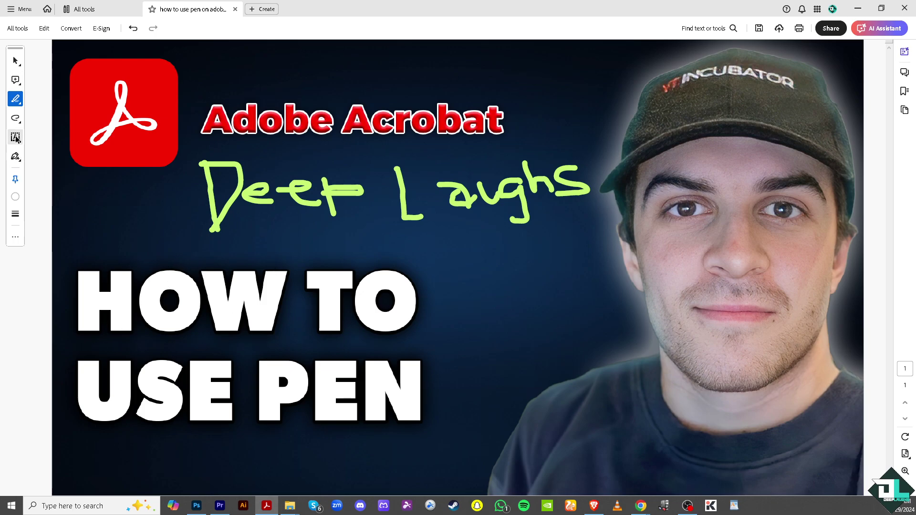
{"action": "left_click", "coordinate": [15, 118]}
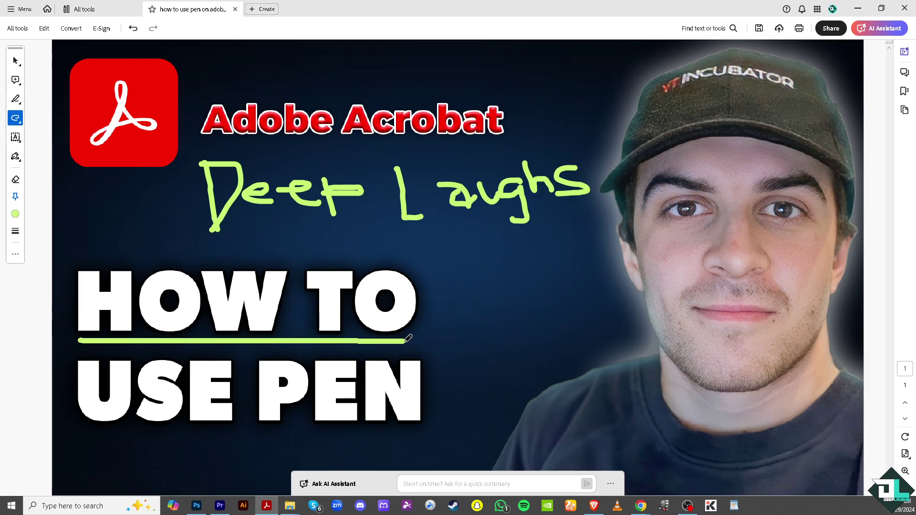